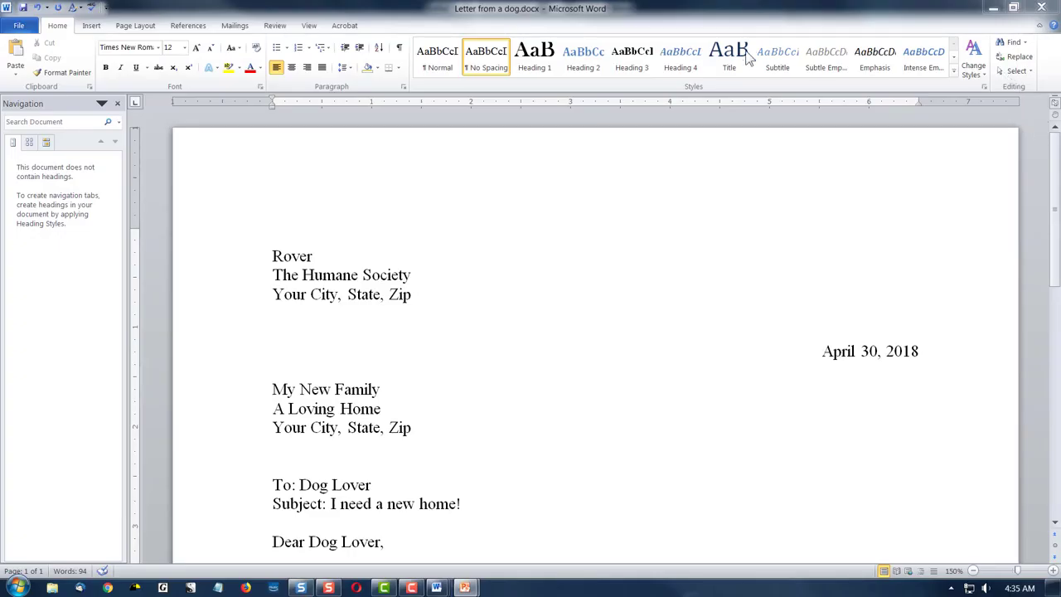
Step: Activate the Letter from a dog.docx window and click into the letter for editing
left_click(768, 287)
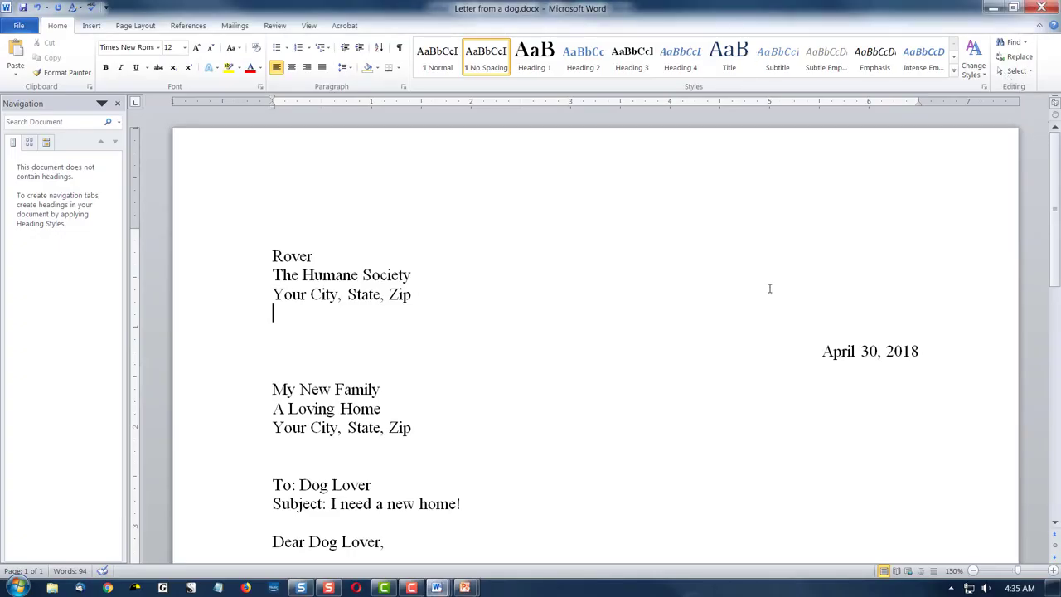
left_click(88, 26)
left_click(56, 25)
double_click(274, 255)
key("ctrl+c")
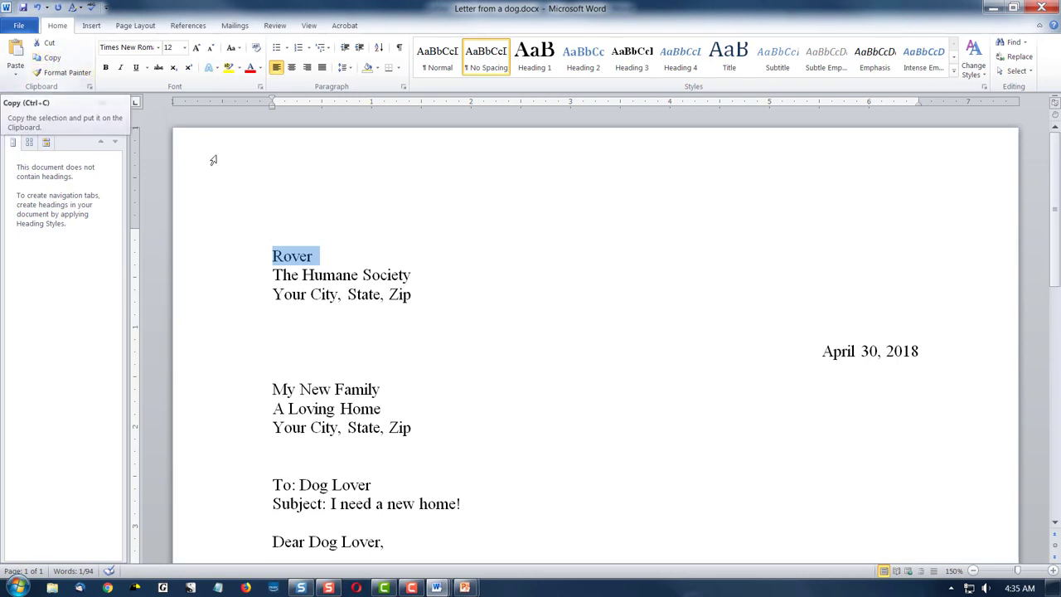
left_click(50, 58)
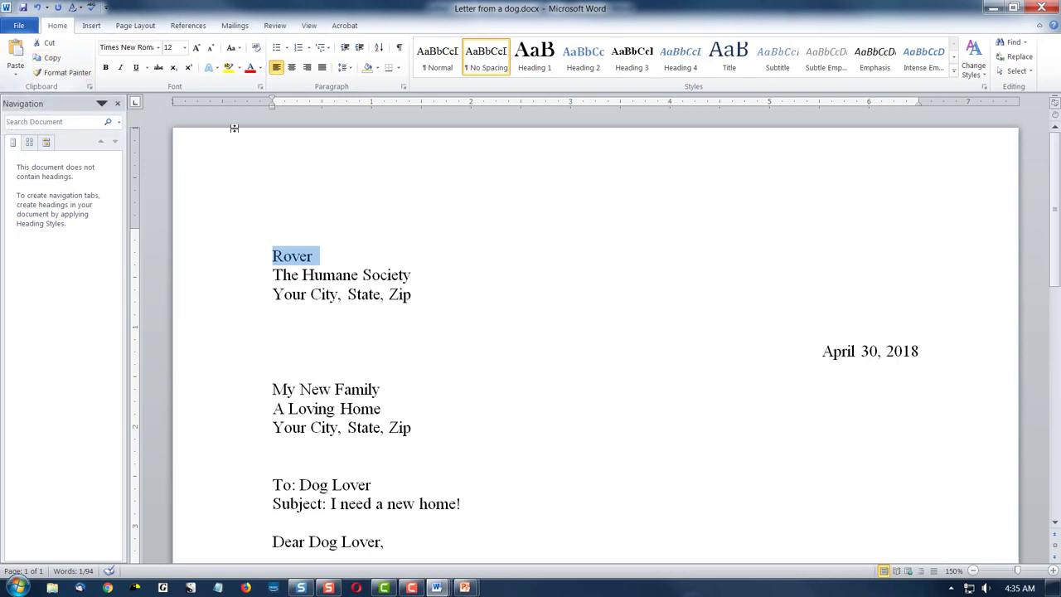
left_click(323, 256)
key("Return")
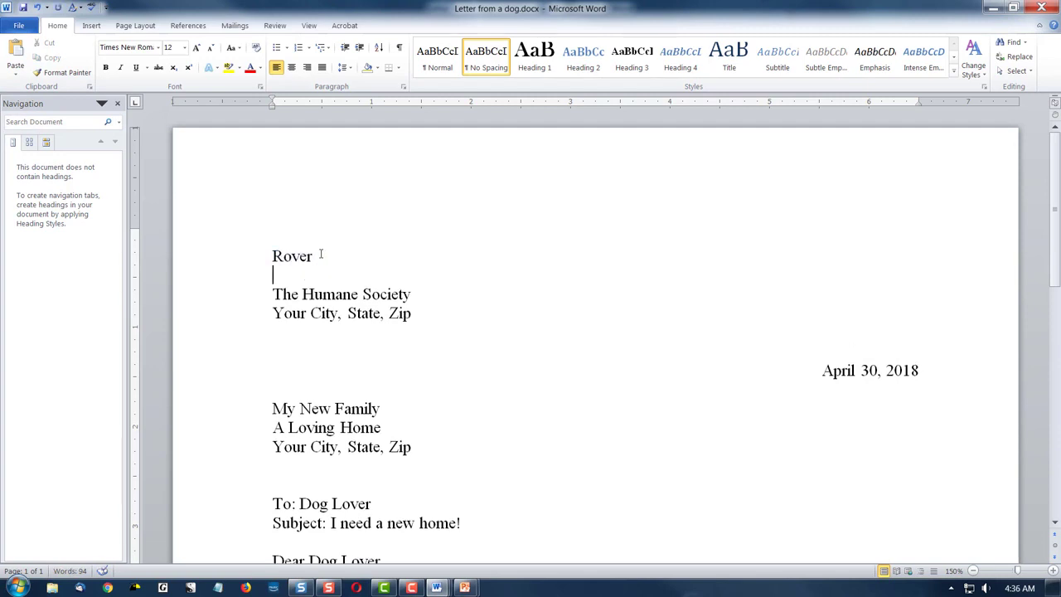
left_click(15, 51)
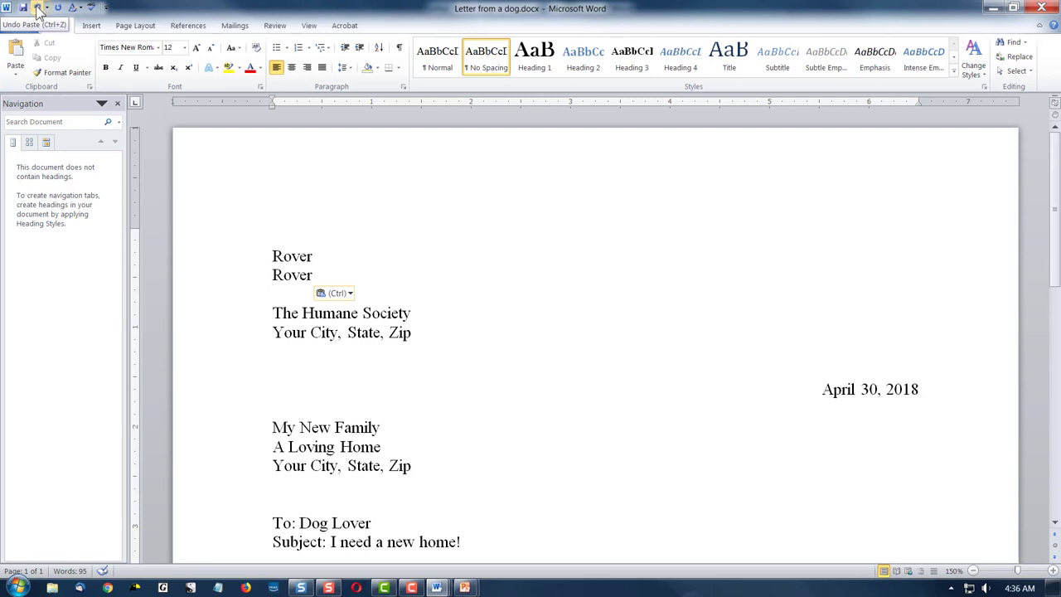
left_click(38, 10)
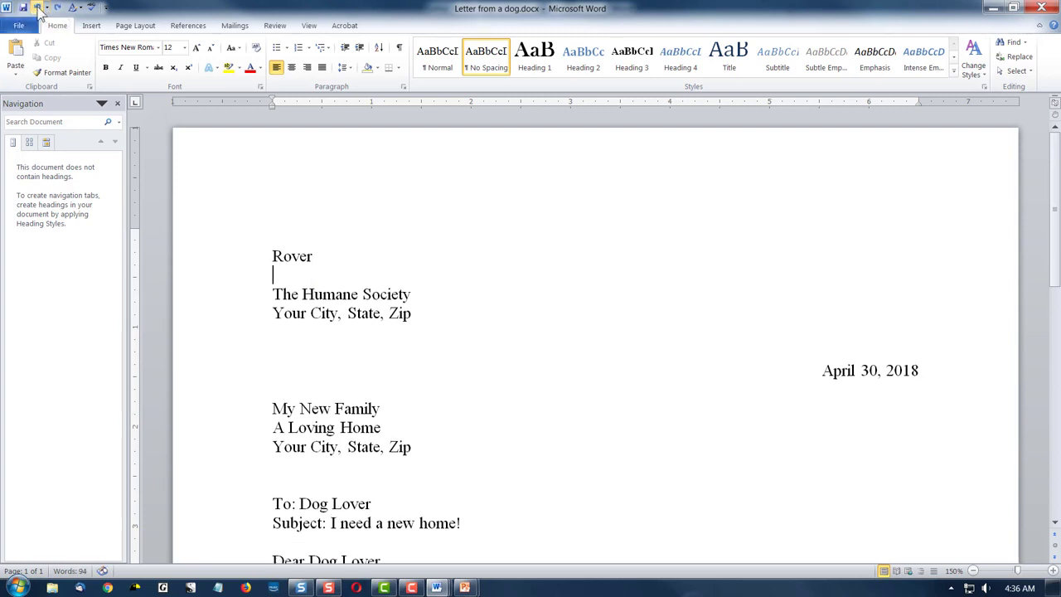
left_click(37, 10)
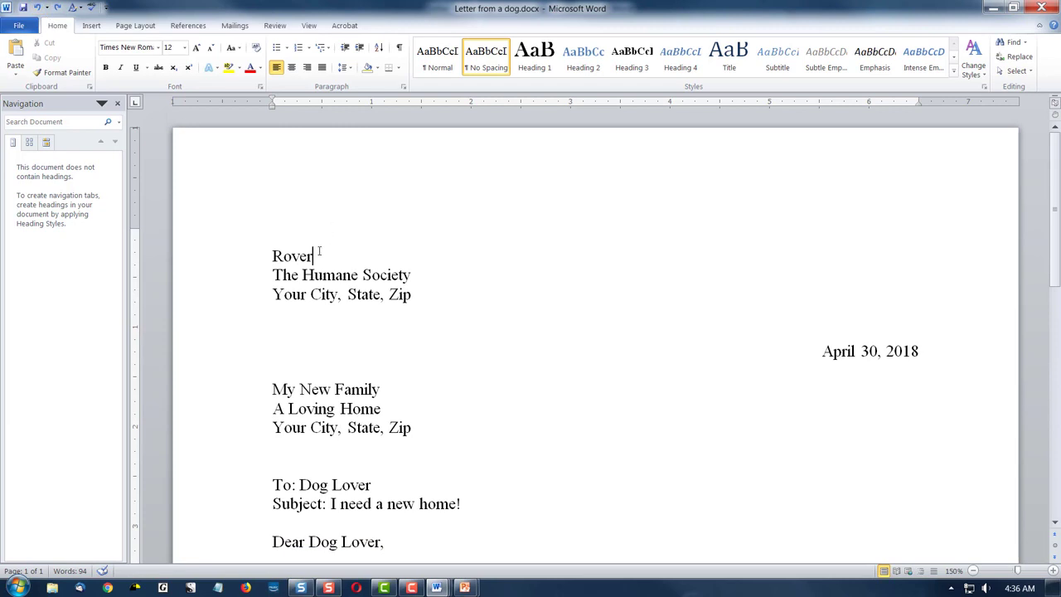
Step: Replace Rover with Fido in the sender address and copy the new name
left_click_drag(318, 251, 239, 242)
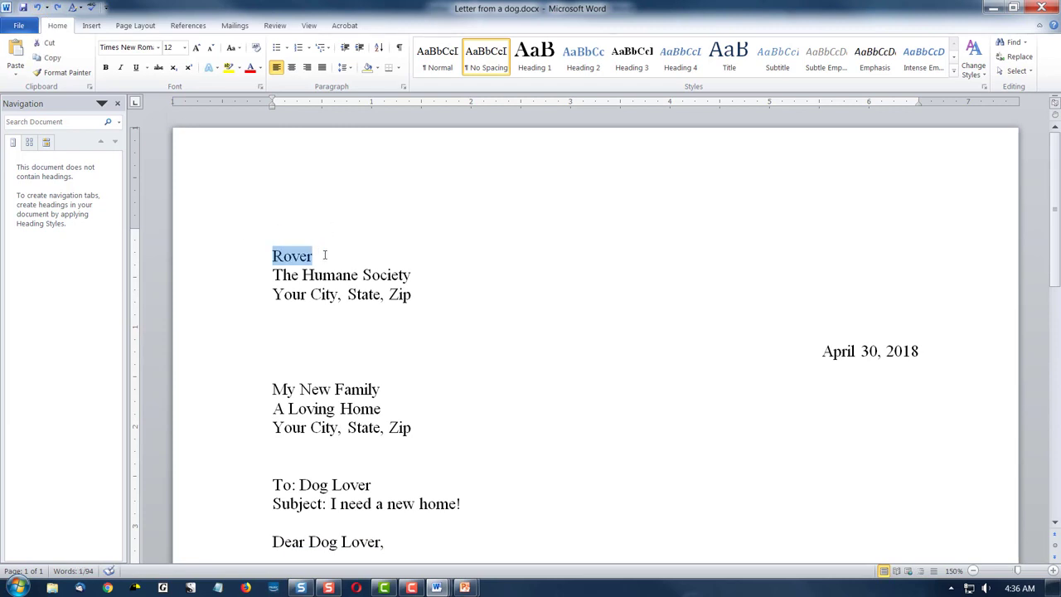
type("Fido")
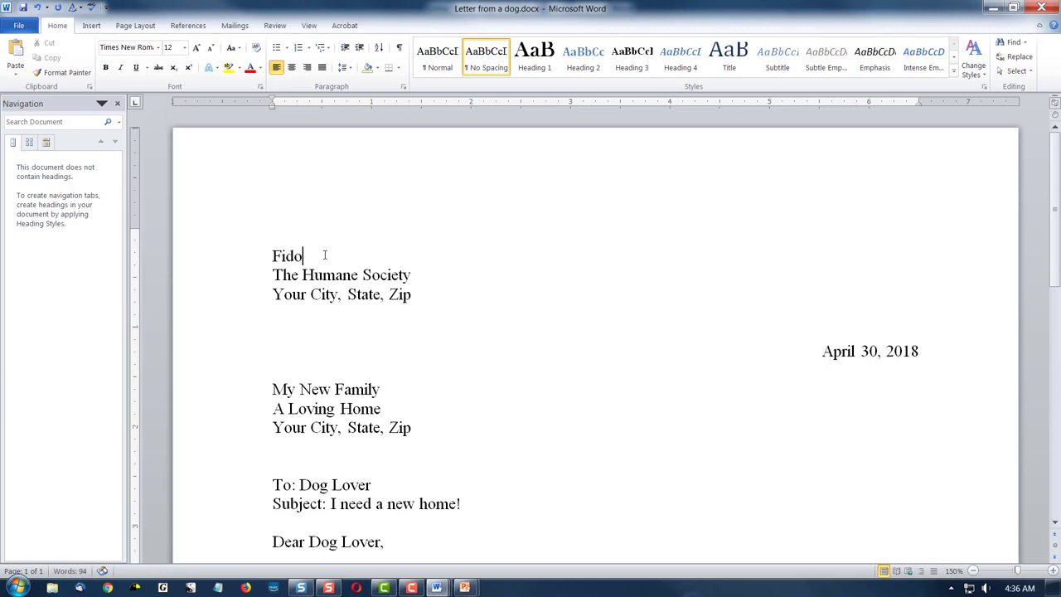
left_click_drag(317, 257, 241, 250)
key("ctrl+c")
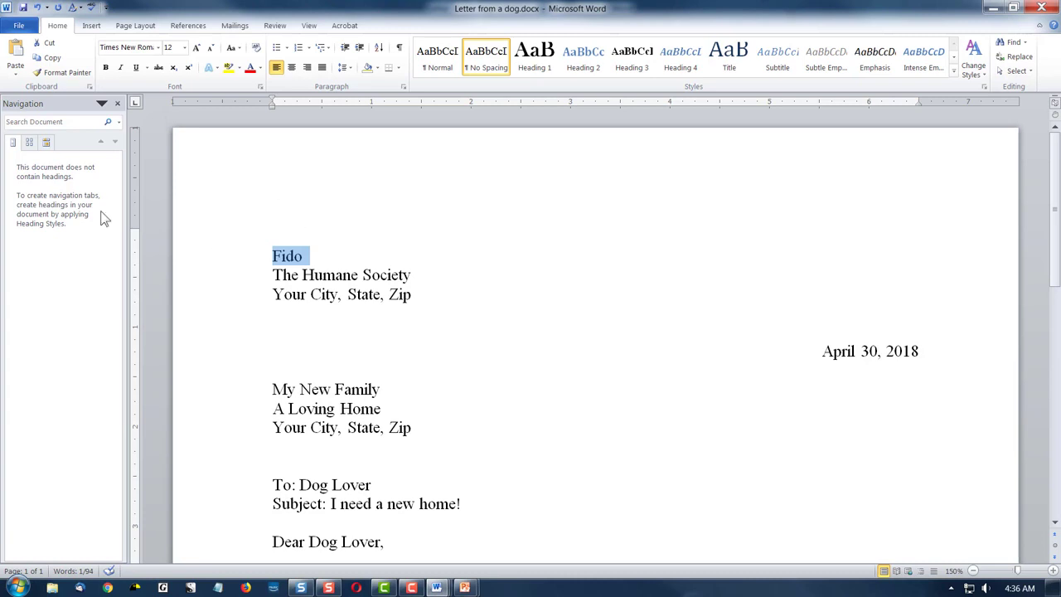
left_click(52, 59)
Step: Paste Fido over Rover in the closing signature
scroll(457, 445, "down", 3)
scroll(458, 445, "down", 3)
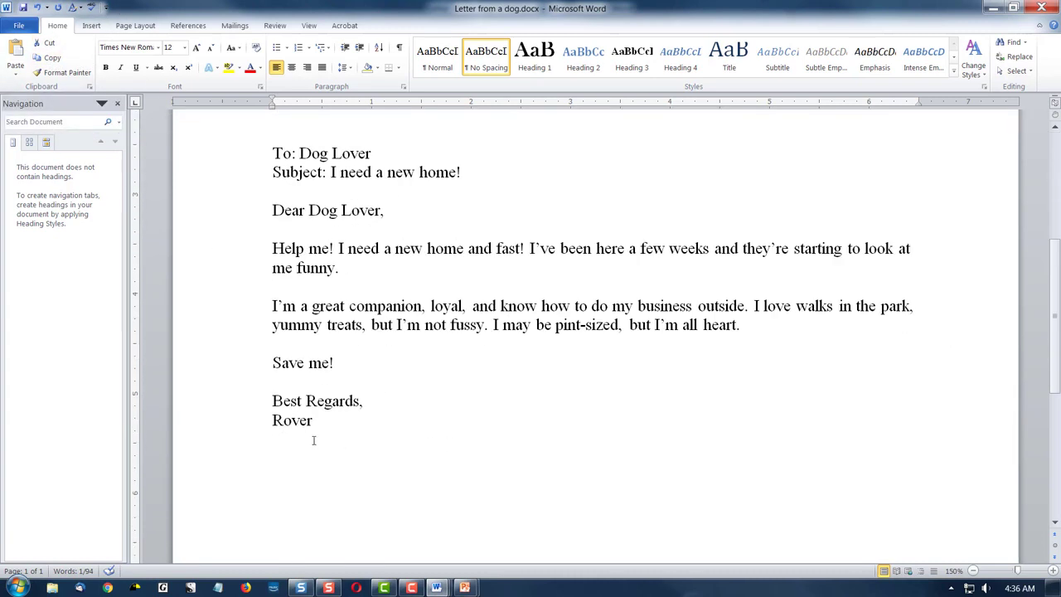
left_click_drag(318, 423, 275, 422)
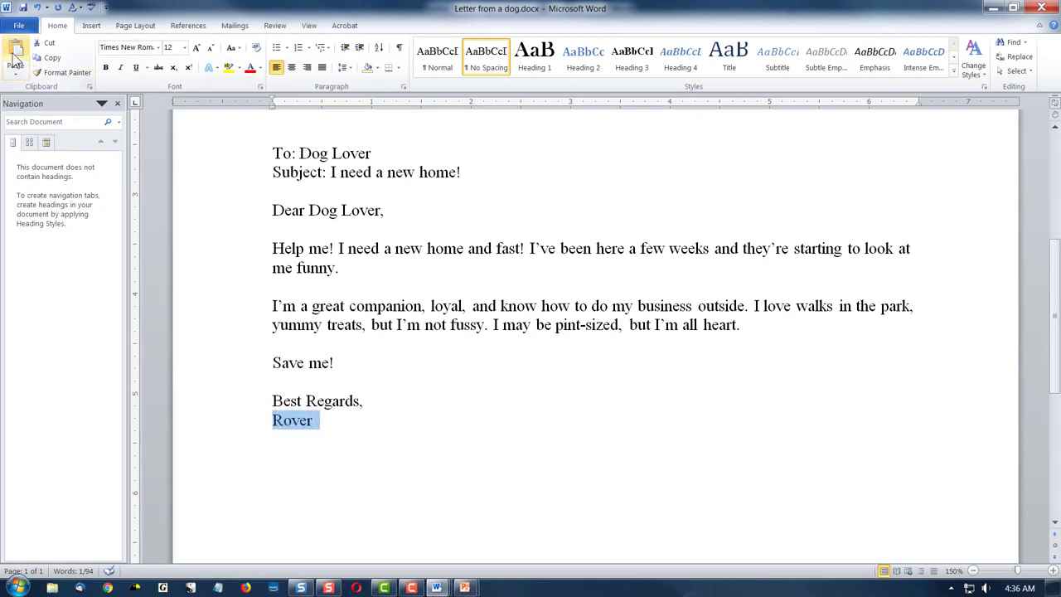
left_click(16, 62)
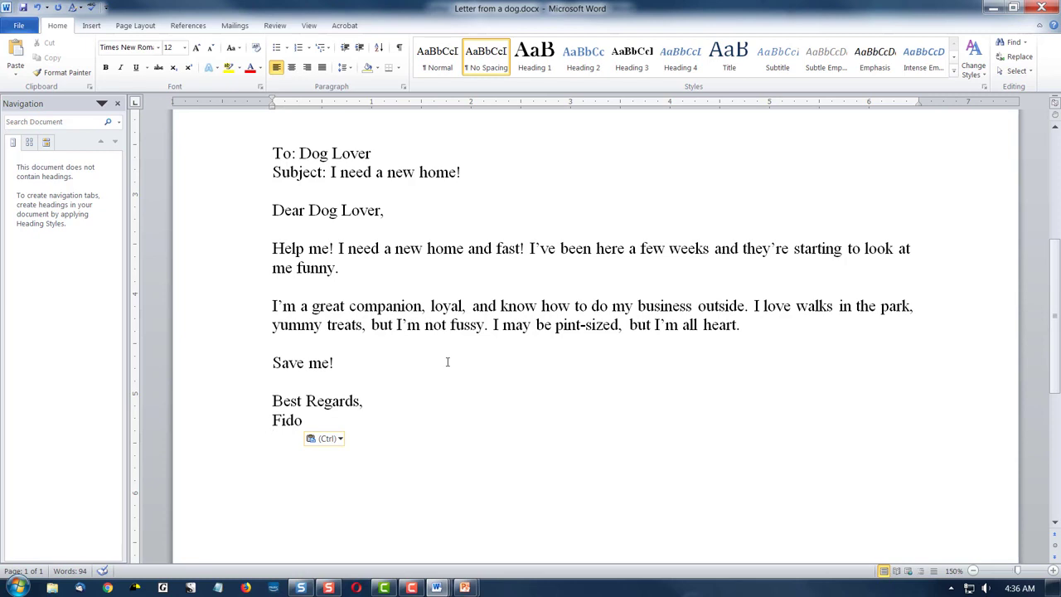
scroll(447, 361, "up", 6)
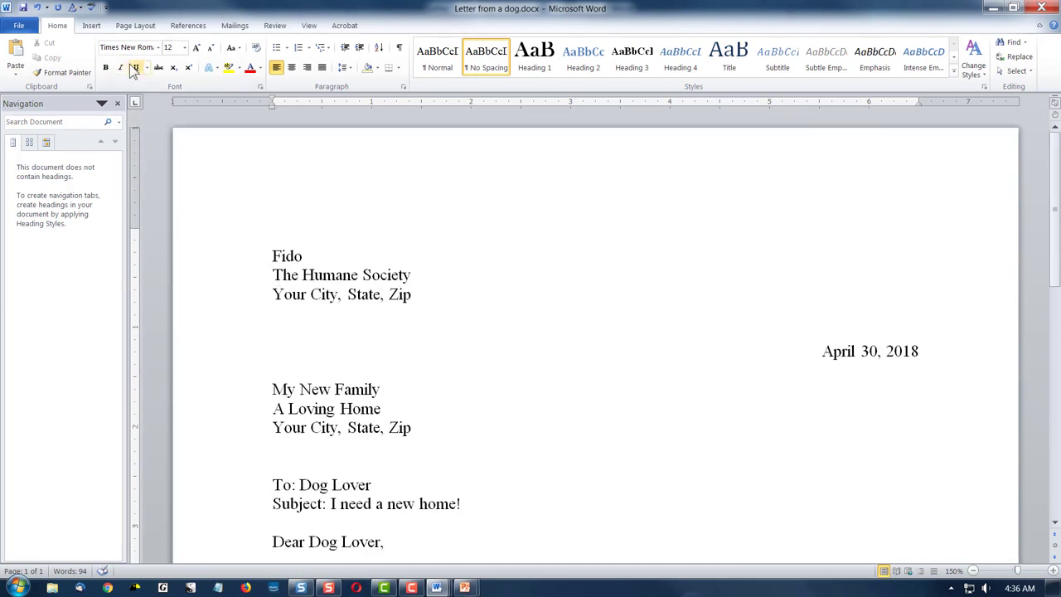
Step: Select the entire letter and set it in the Lucida Calligraphy font
left_click(158, 48)
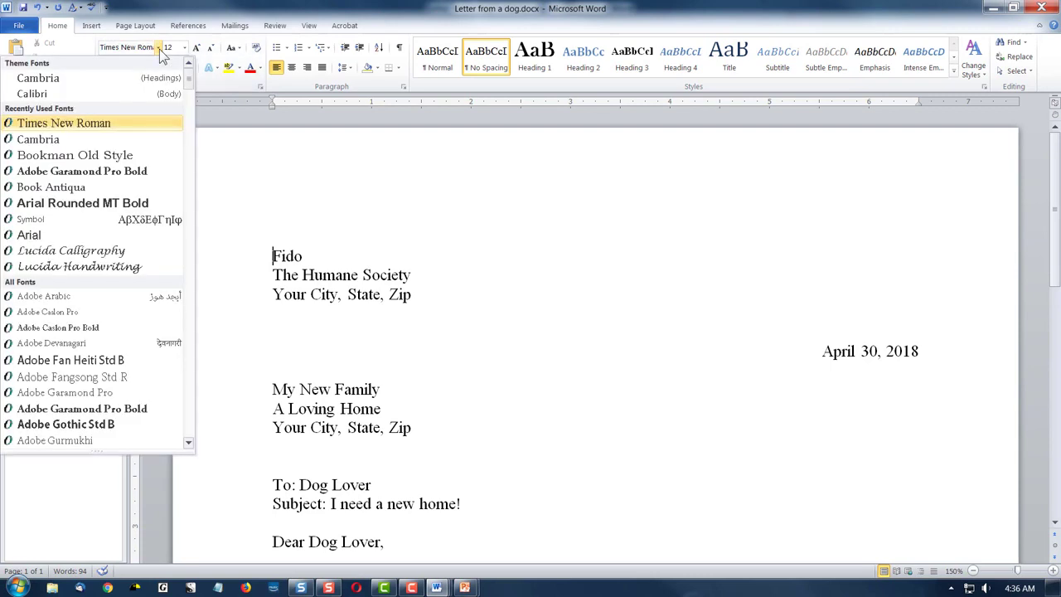
left_click(507, 397)
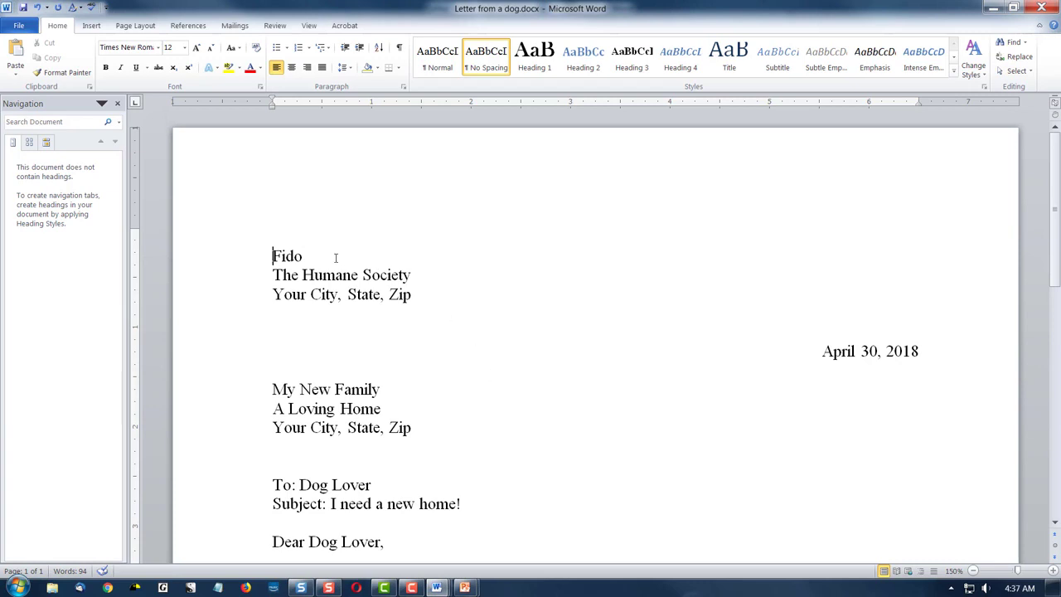
left_click(273, 255)
scroll(482, 420, "down", 10)
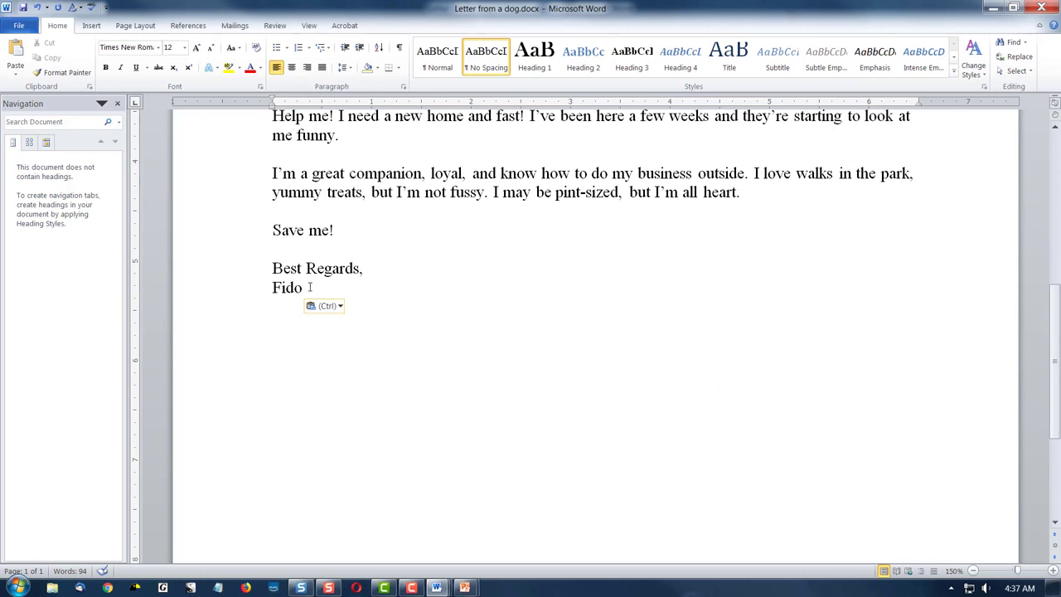
key("ctrl+a")
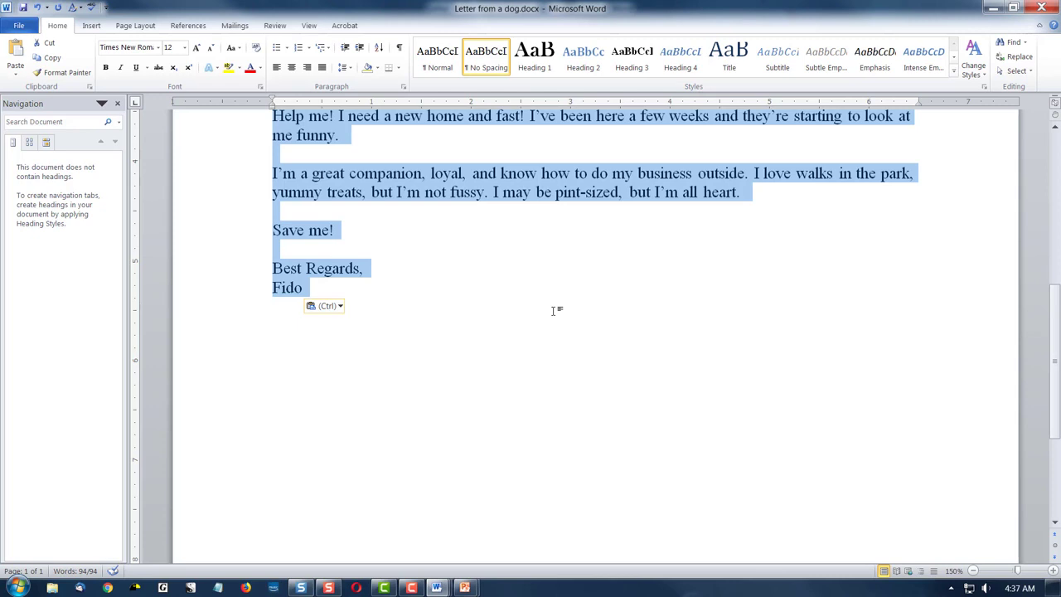
scroll(531, 261, "up", 2)
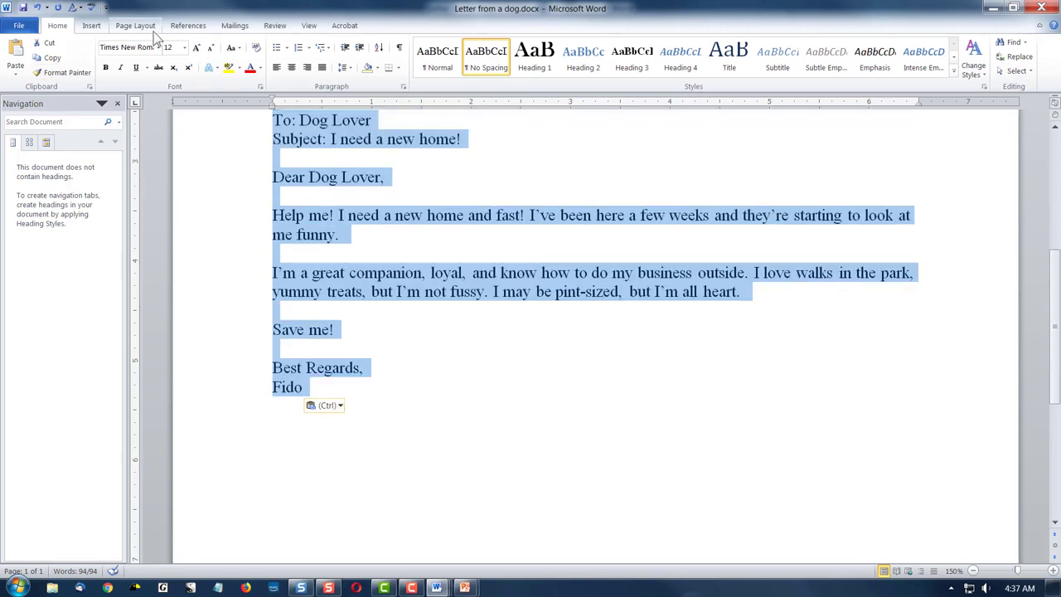
left_click(158, 48)
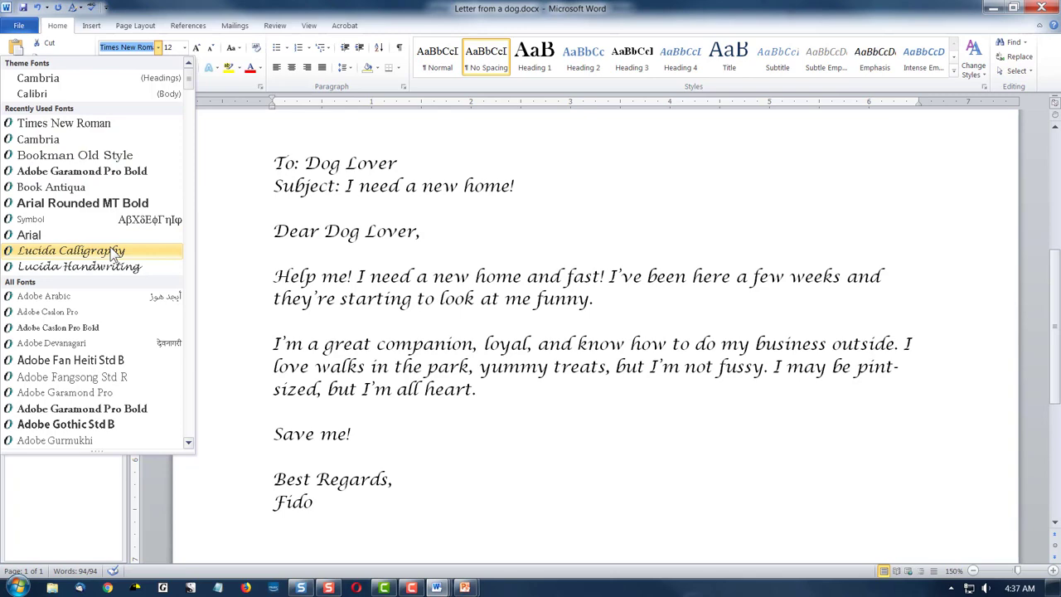
left_click(114, 251)
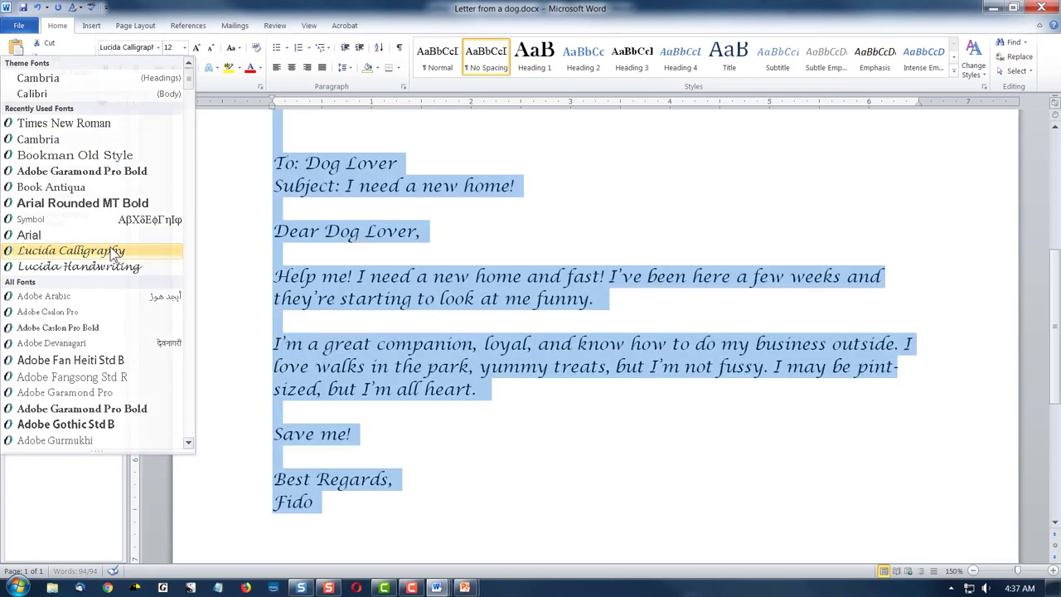
scroll(603, 456, "up", 4)
scroll(600, 447, "up", 3)
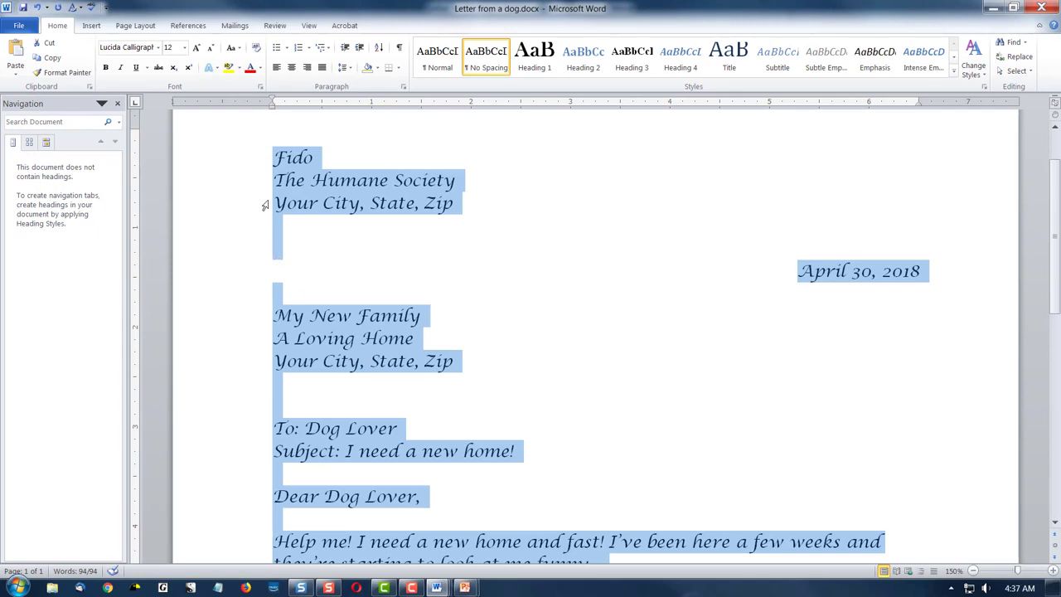
left_click(429, 349)
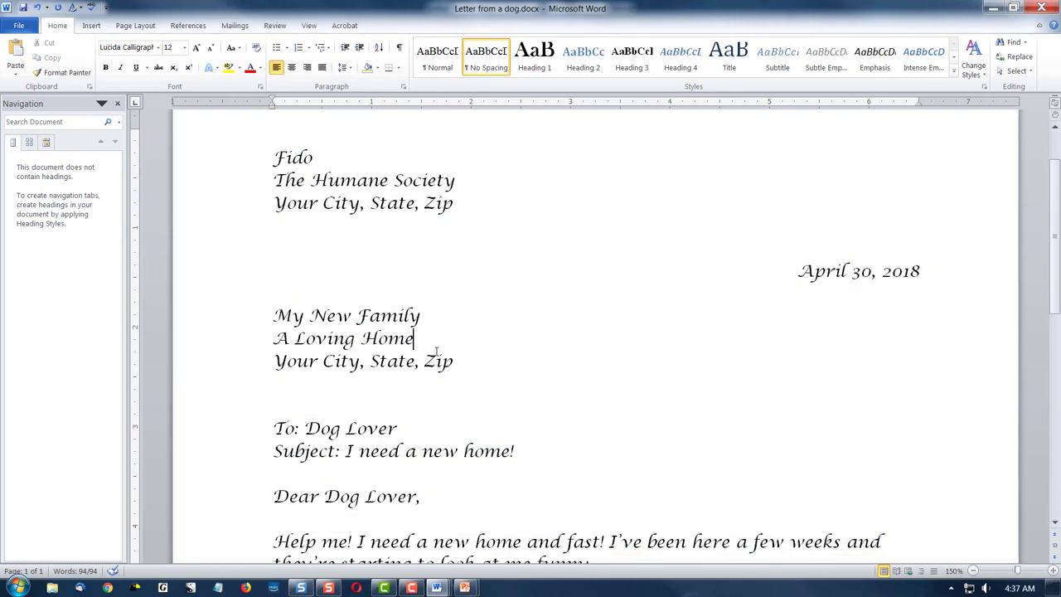
scroll(592, 473, "down", 1)
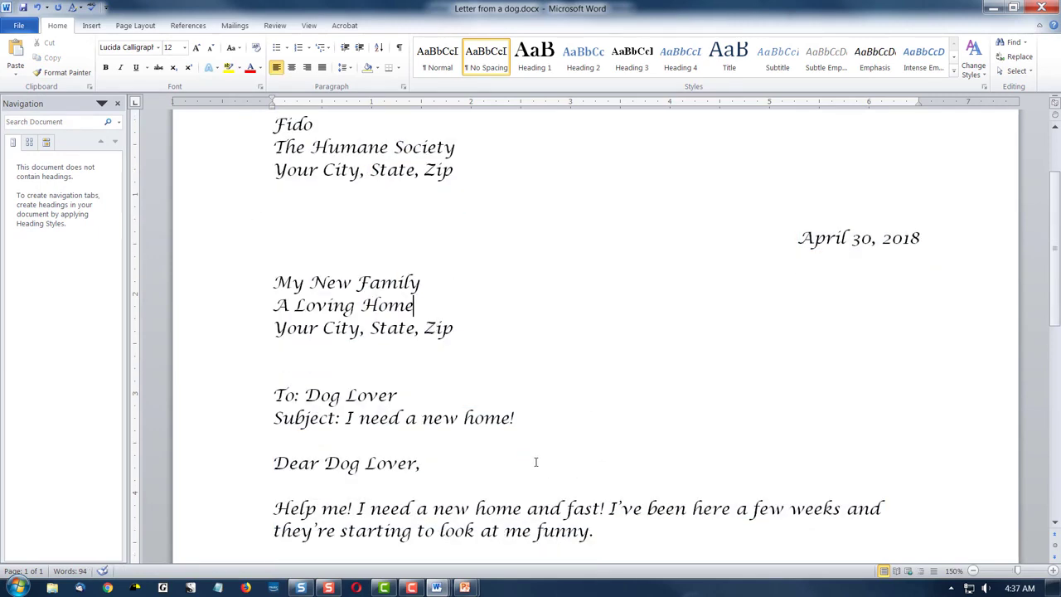
scroll(509, 310, "up", 3)
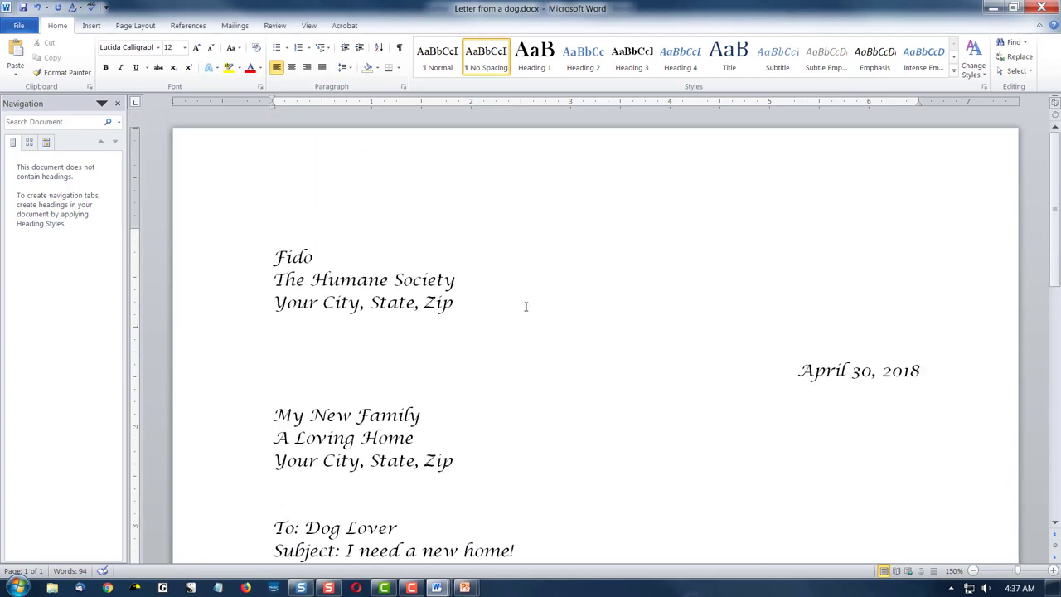
Step: Try alignments on the date line, then center the three-line sender address
left_click(824, 371)
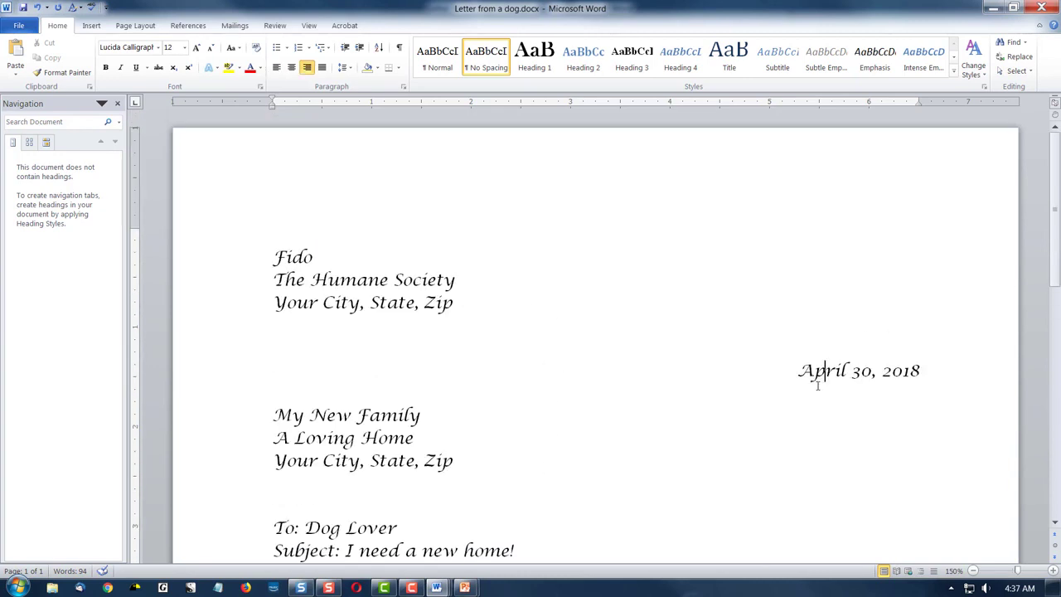
left_click(277, 68)
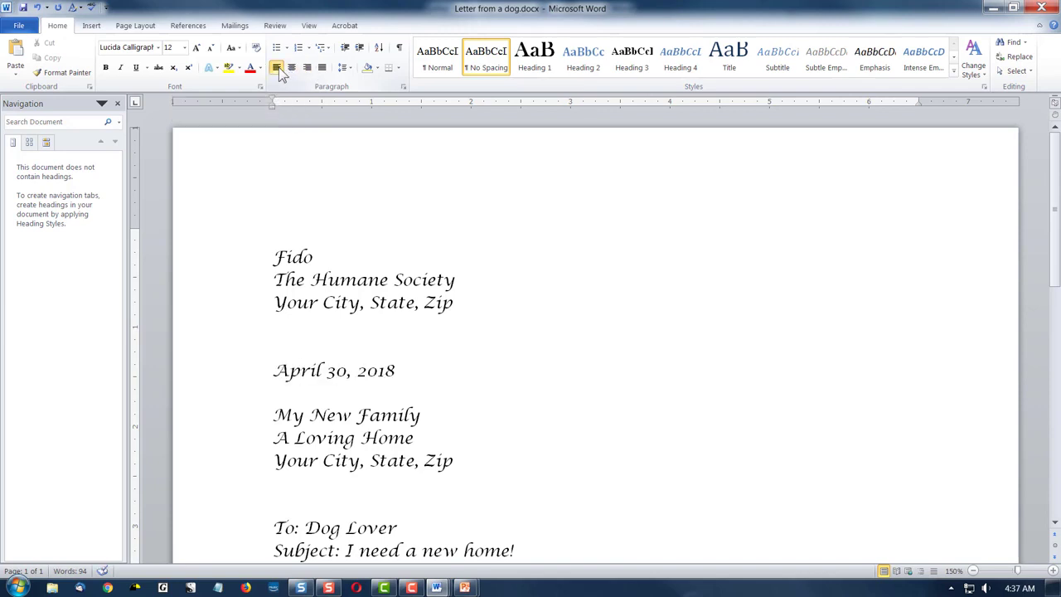
left_click(290, 67)
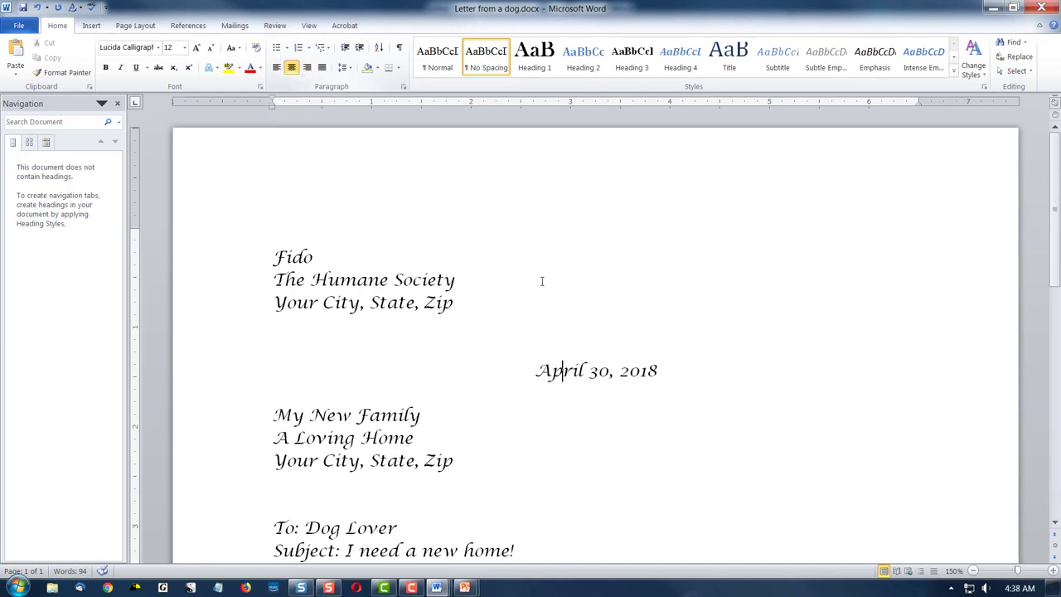
left_click_drag(454, 303, 276, 254)
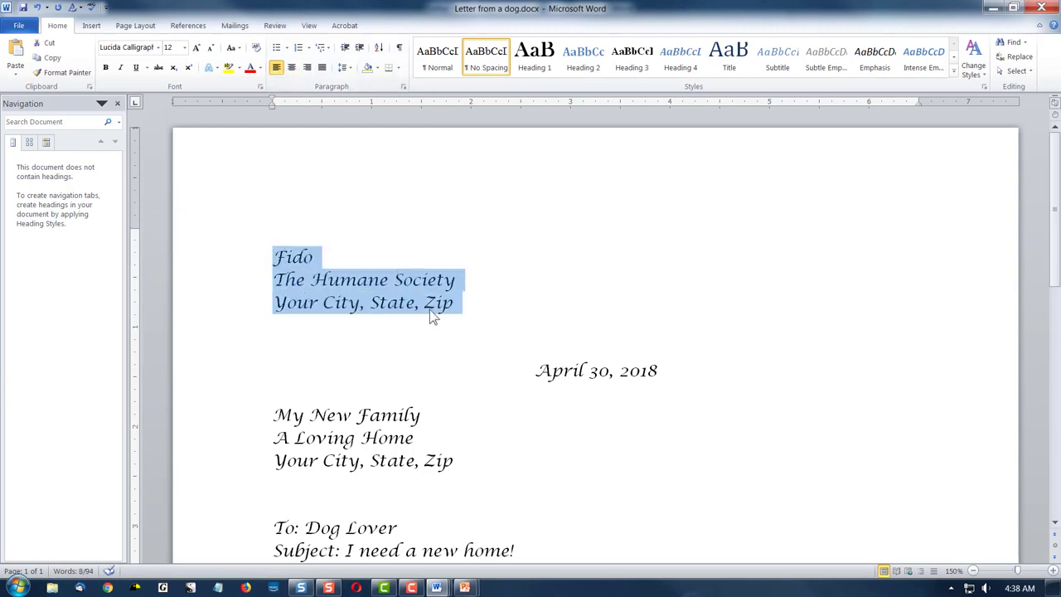
left_click(291, 68)
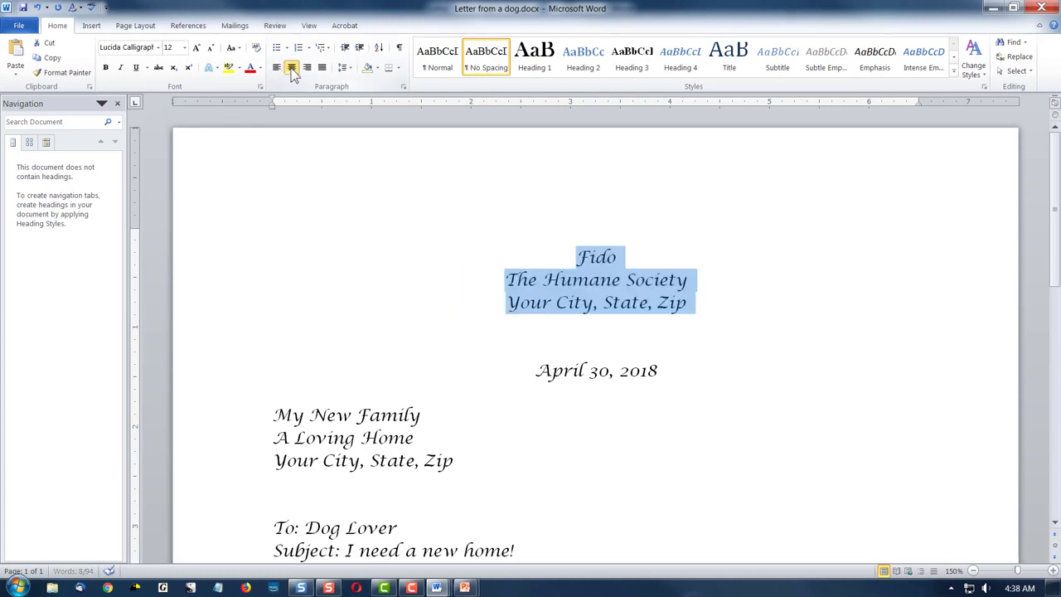
left_click(856, 389)
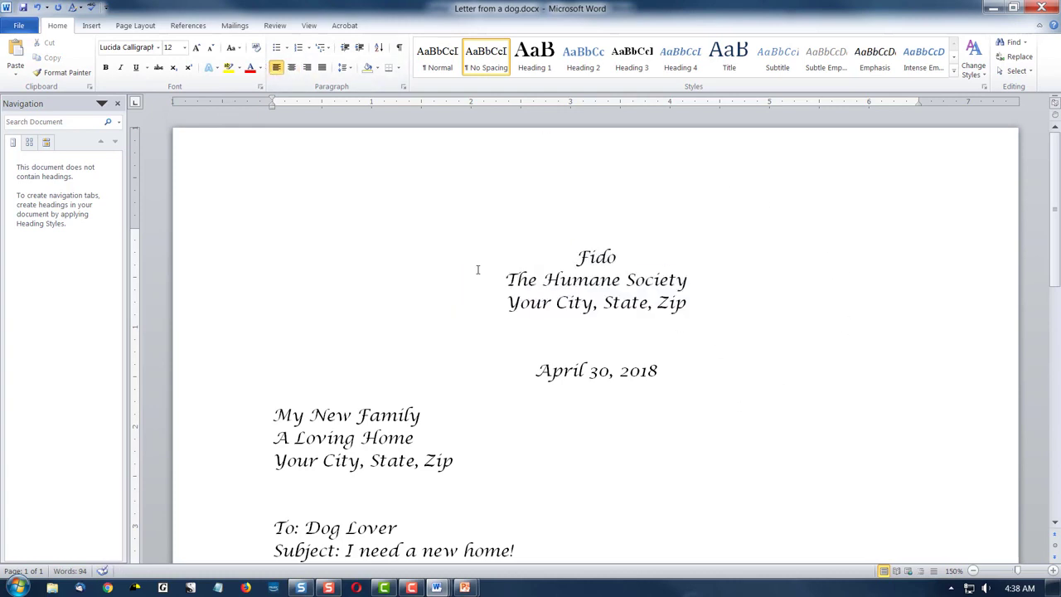
Step: Right-align the date line April 30, 2018 below the centered sender block
left_click_drag(579, 255, 693, 313)
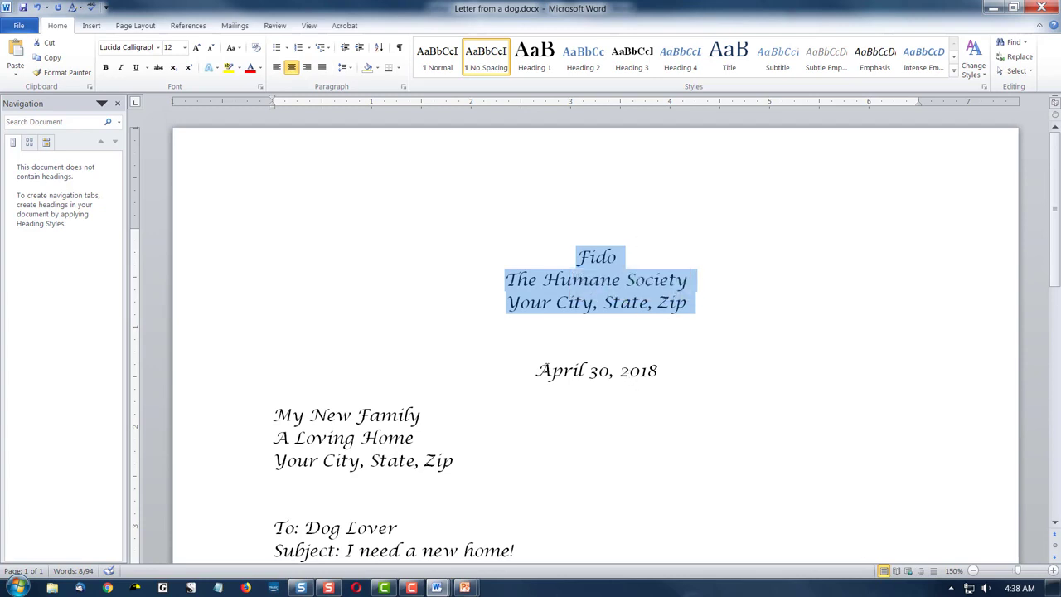
left_click(552, 371)
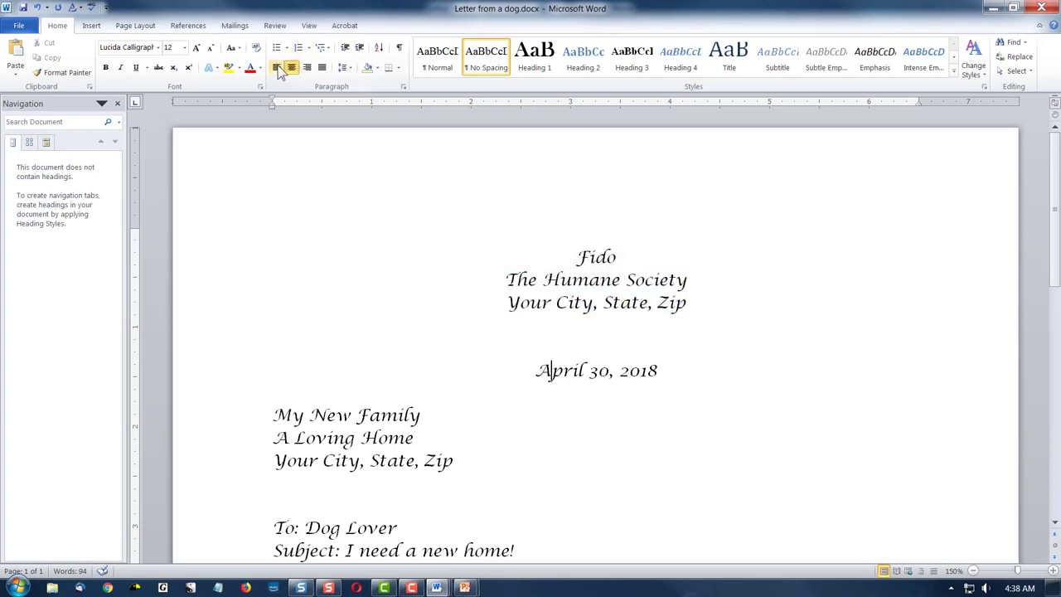
left_click(307, 67)
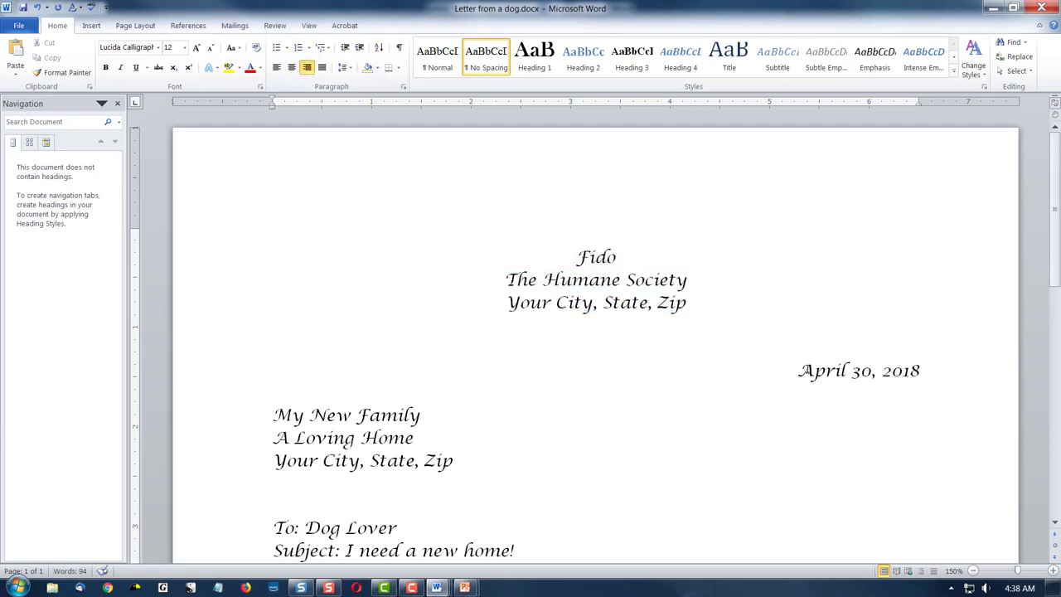
left_click_drag(797, 370, 925, 371)
left_click(819, 373)
scroll(489, 414, "down", 3)
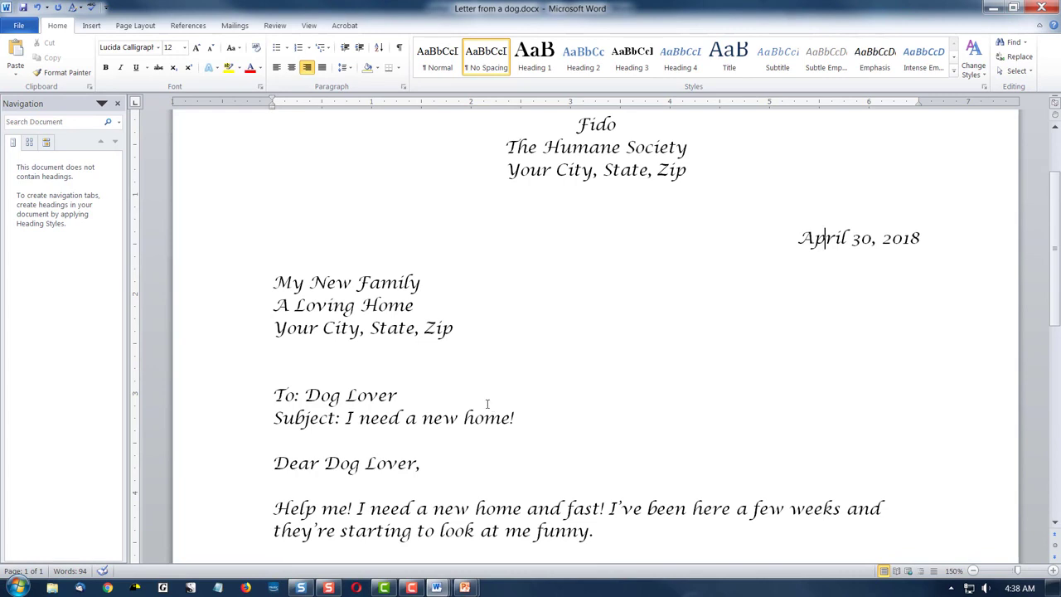
Step: Bold the three sender lines: Fido, The Humane Society and the city line
scroll(488, 403, "up", 2)
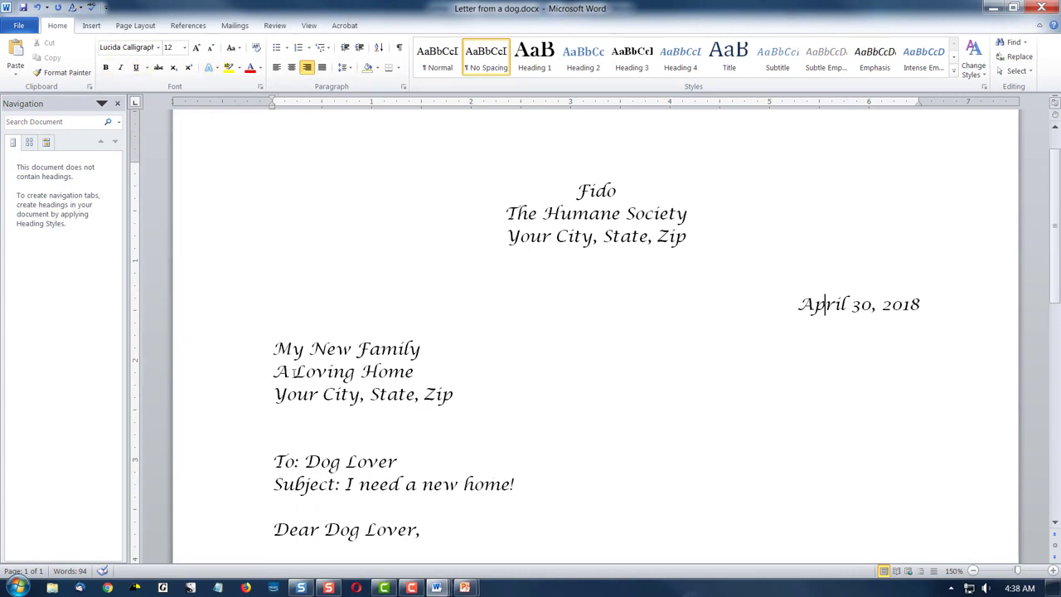
scroll(511, 462, "down", 1)
scroll(512, 464, "up", 1)
left_click_drag(577, 191, 679, 236)
left_click(583, 188)
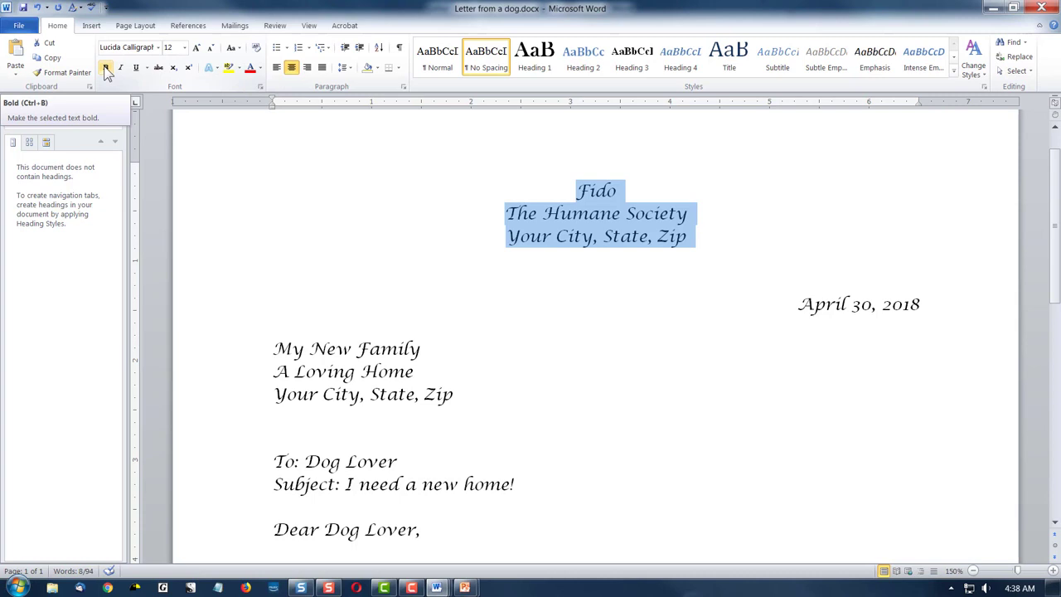
left_click(106, 69)
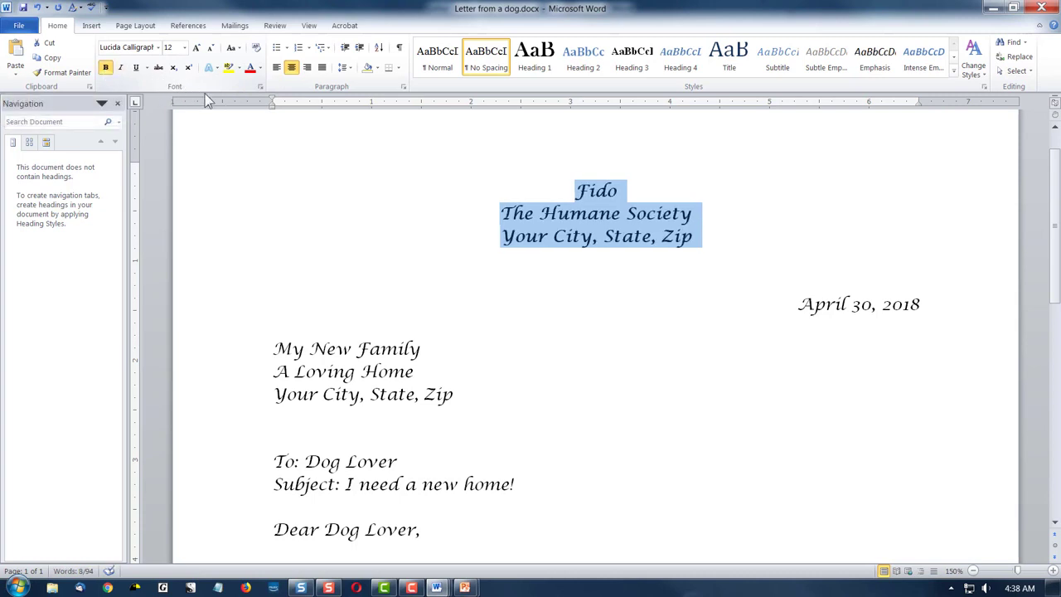
left_click(594, 306)
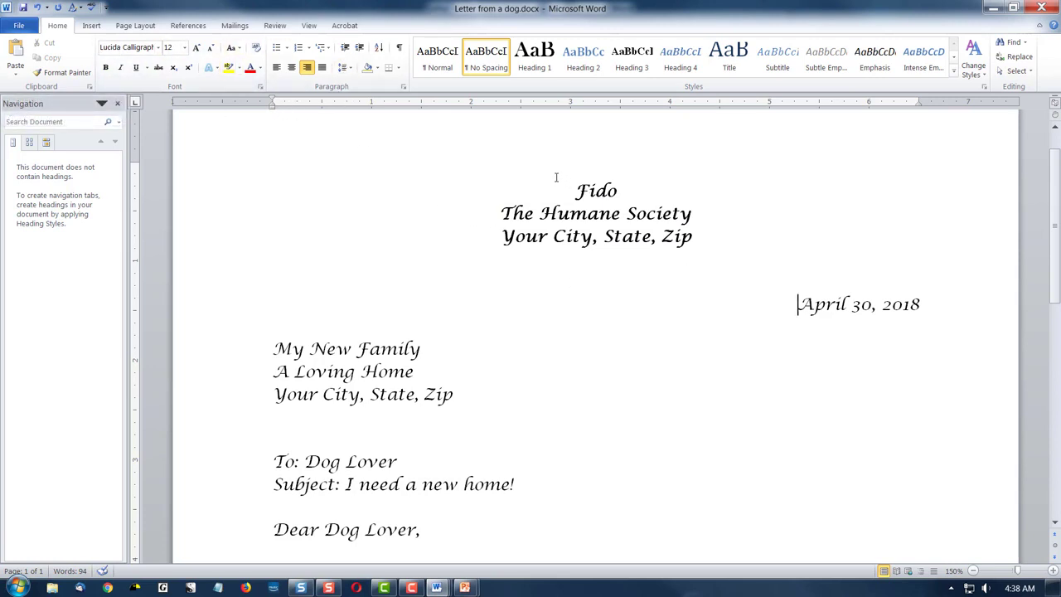
left_click_drag(574, 190, 681, 231)
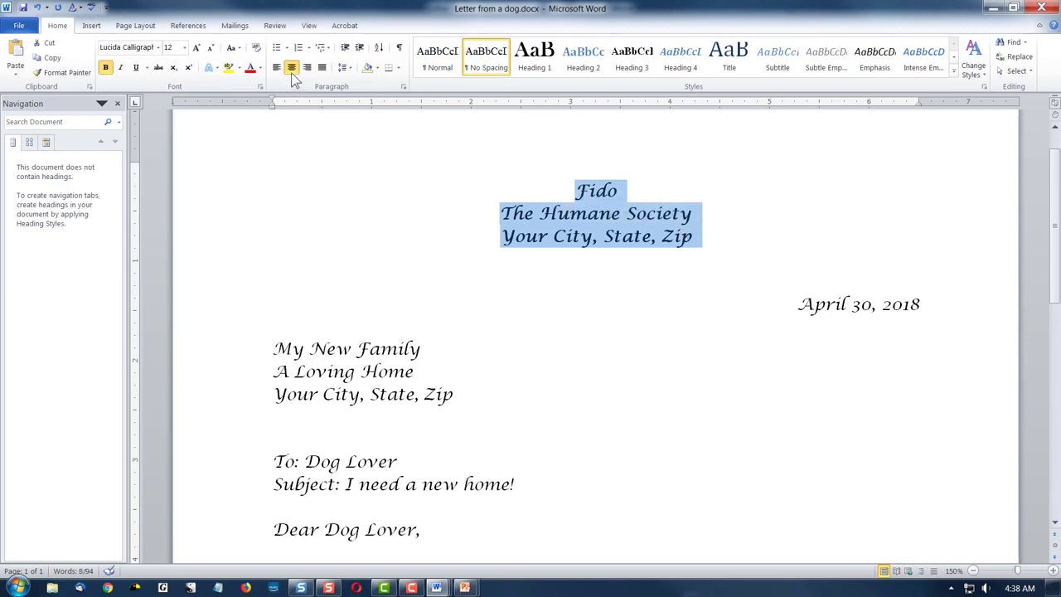
left_click(250, 71)
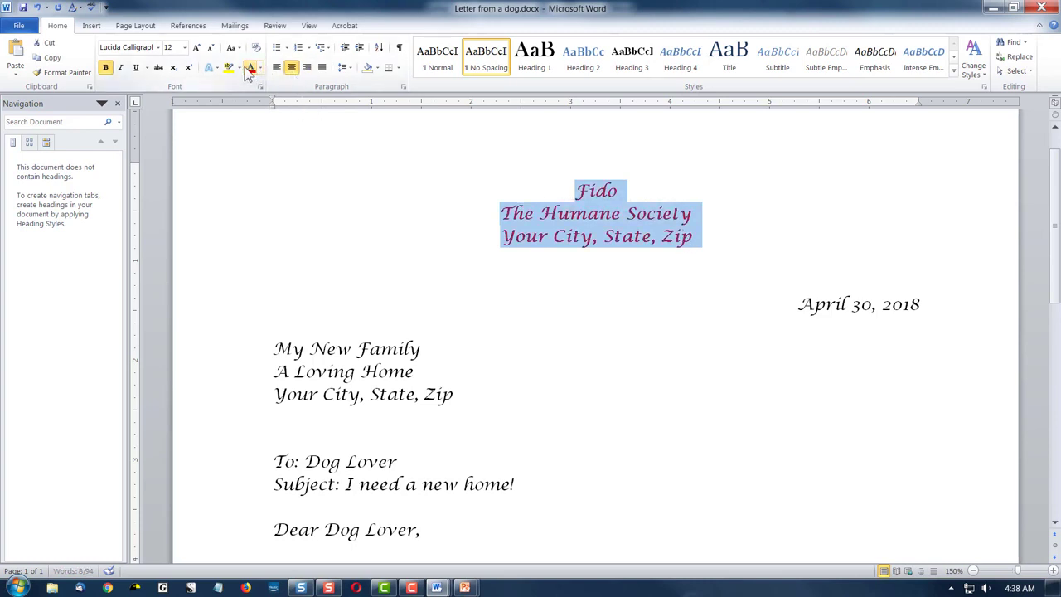
left_click(634, 308)
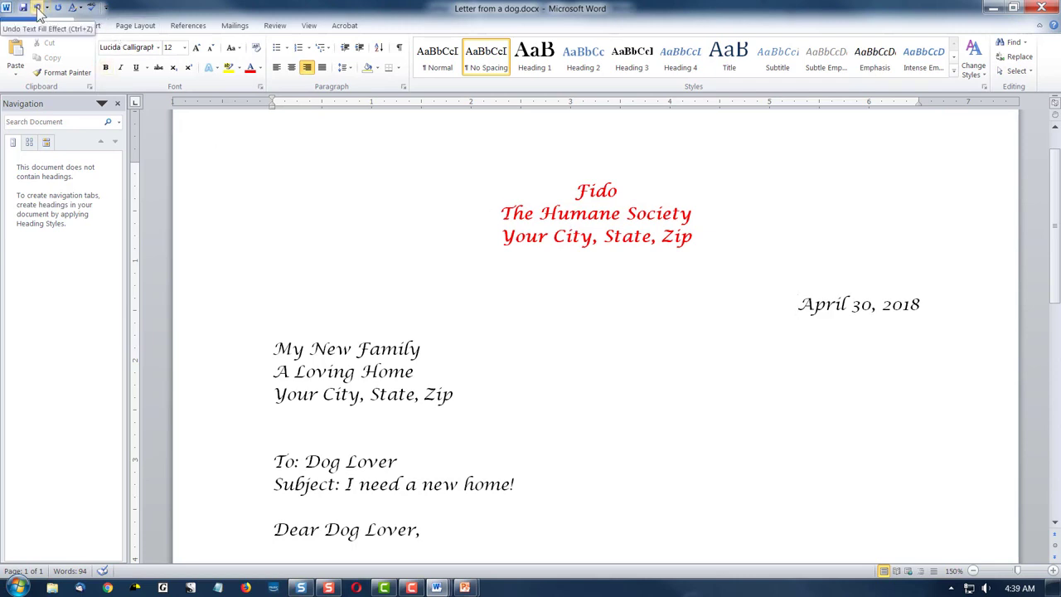
left_click(38, 10)
left_click(592, 285)
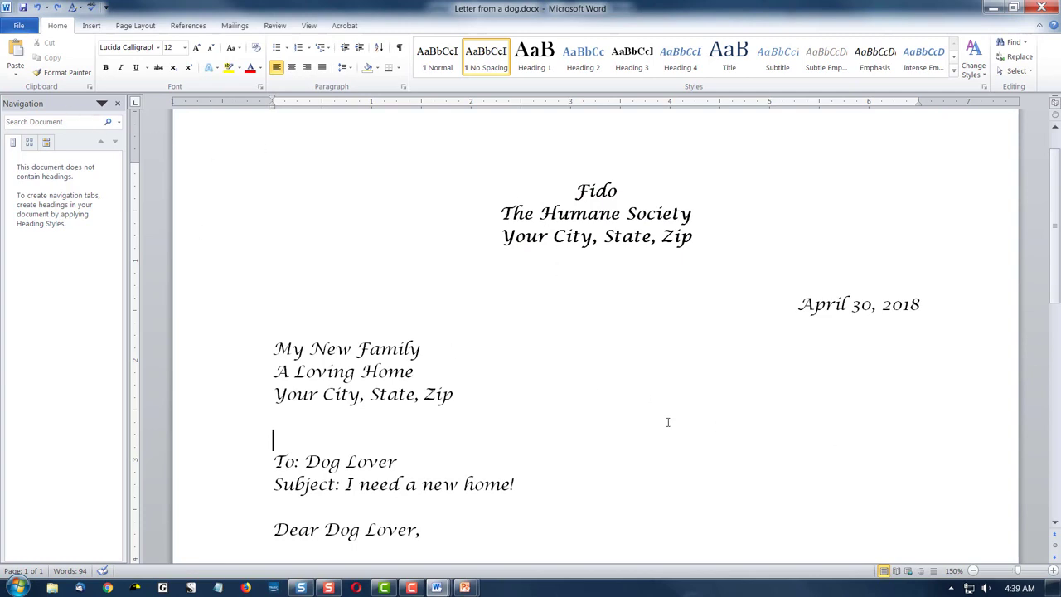
scroll(626, 412, "down", 7)
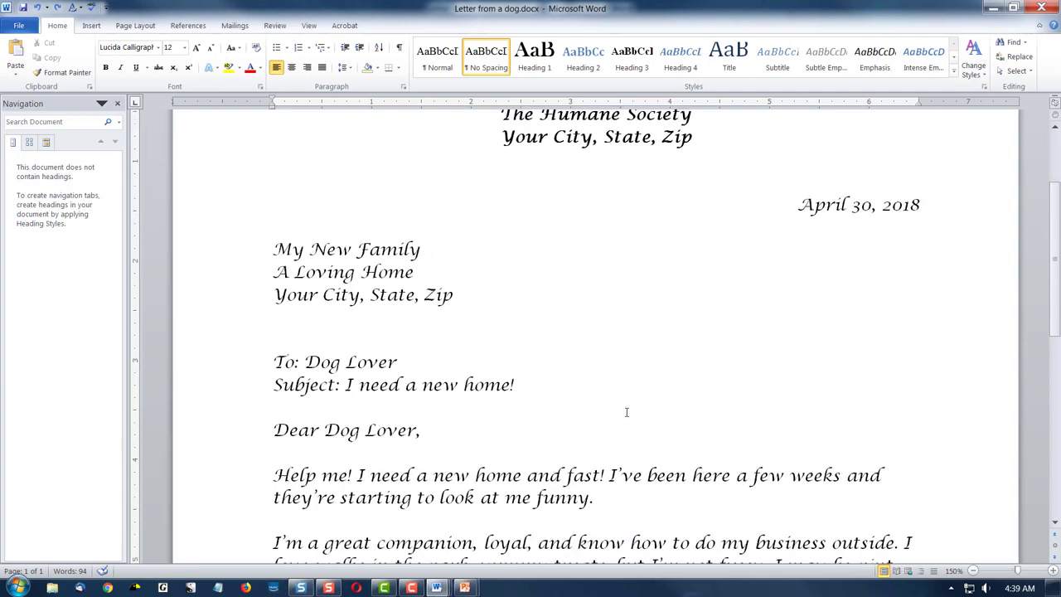
scroll(625, 412, "up", 6)
scroll(625, 412, "up", 3)
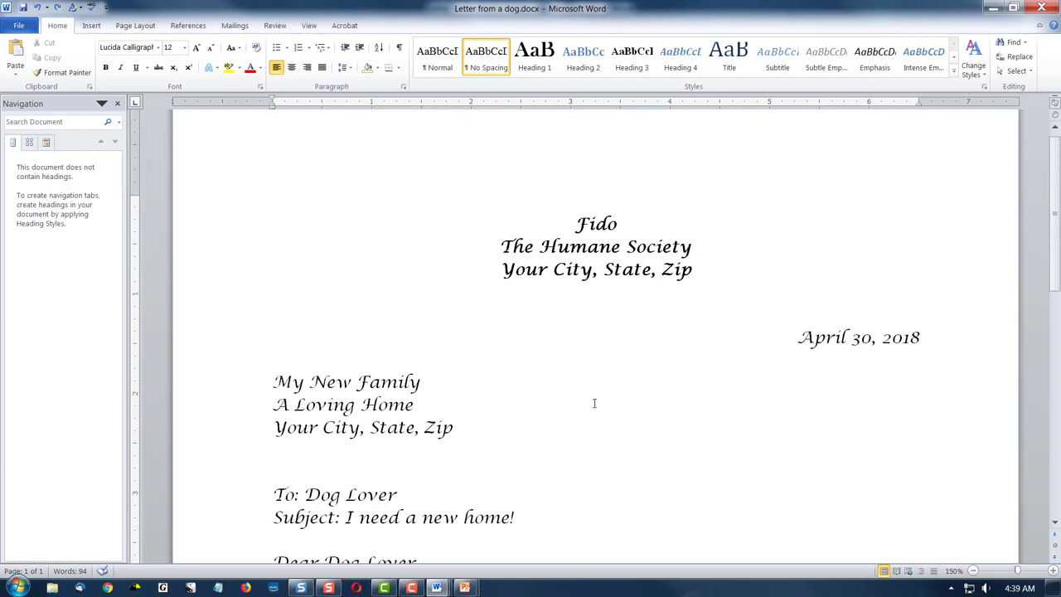